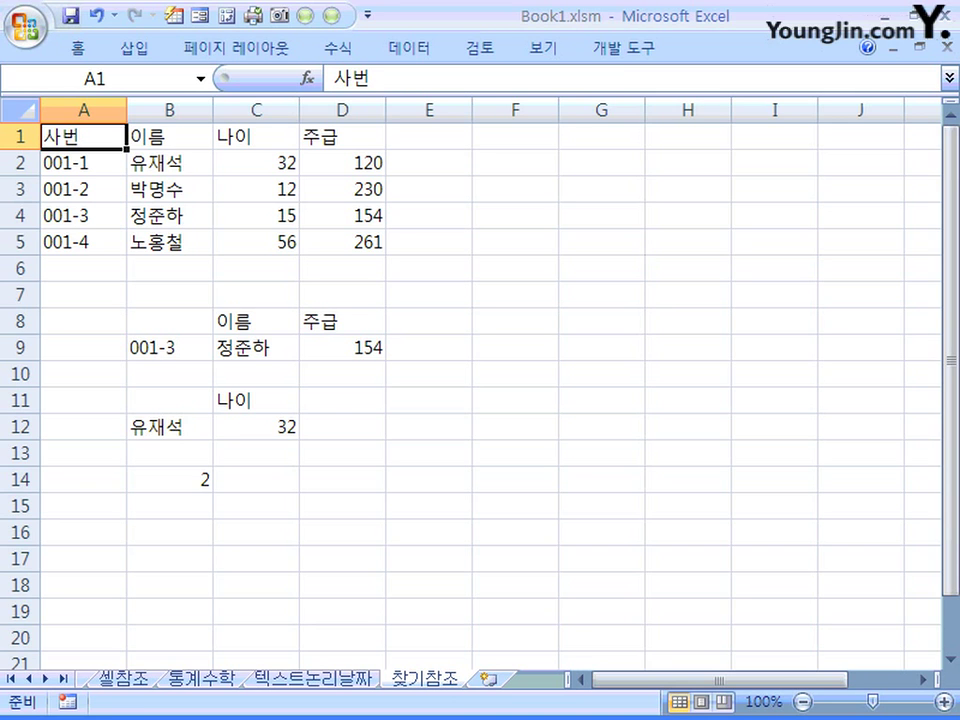
- Compare the lookup formulas in cells C9 and C12
left_click(255, 347)
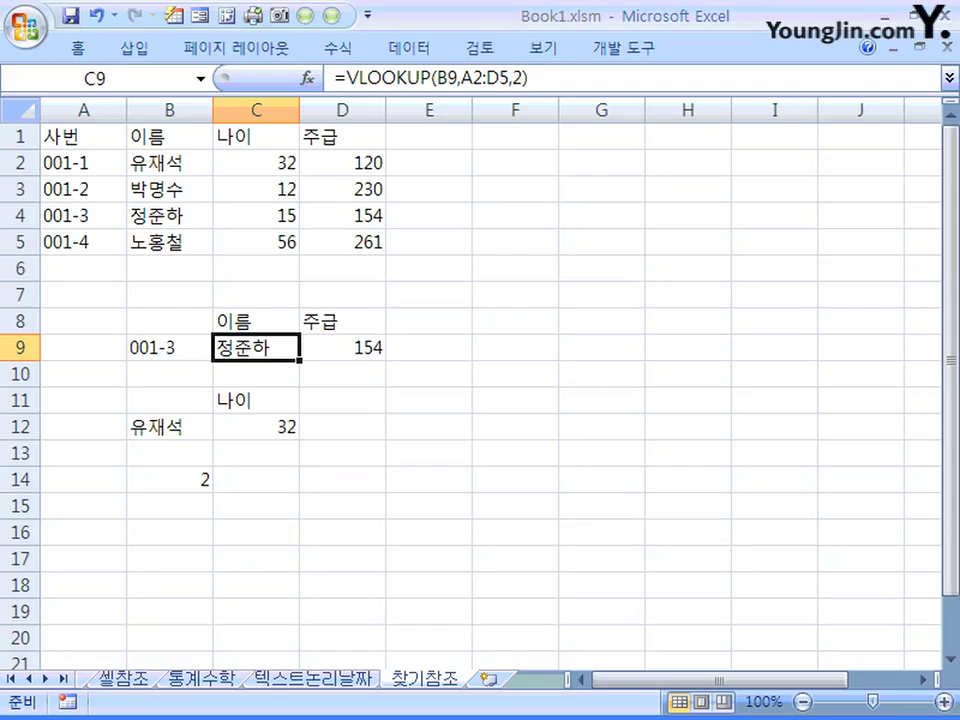
left_click(255, 426)
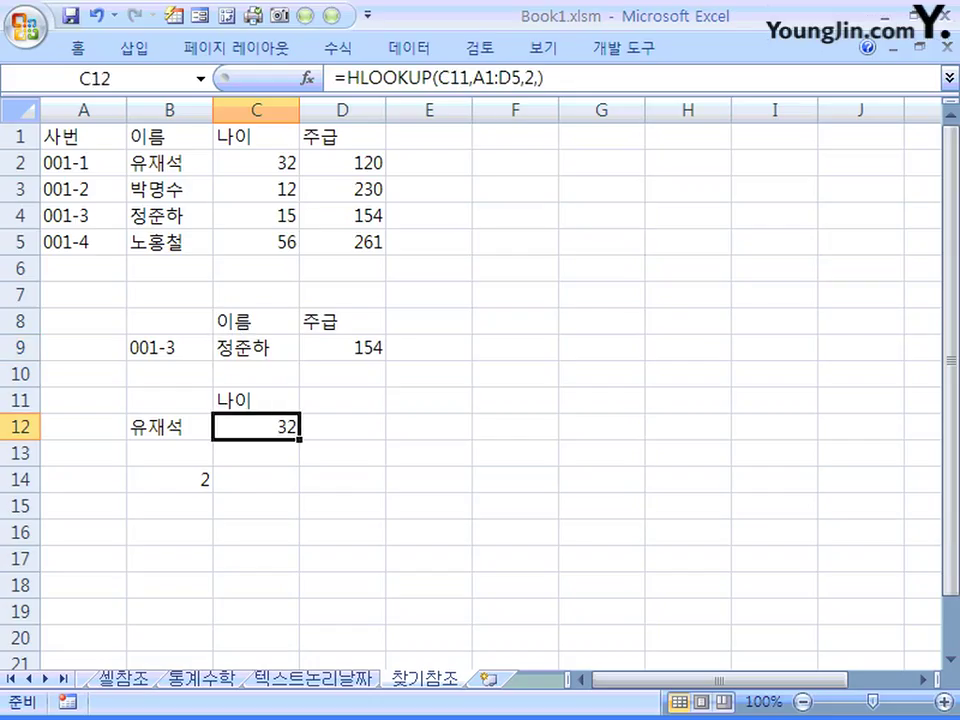
- Open the function arguments of the VLOOKUP formula in C9 and examine its Lookup_value and Table_array arguments
left_click(255, 347)
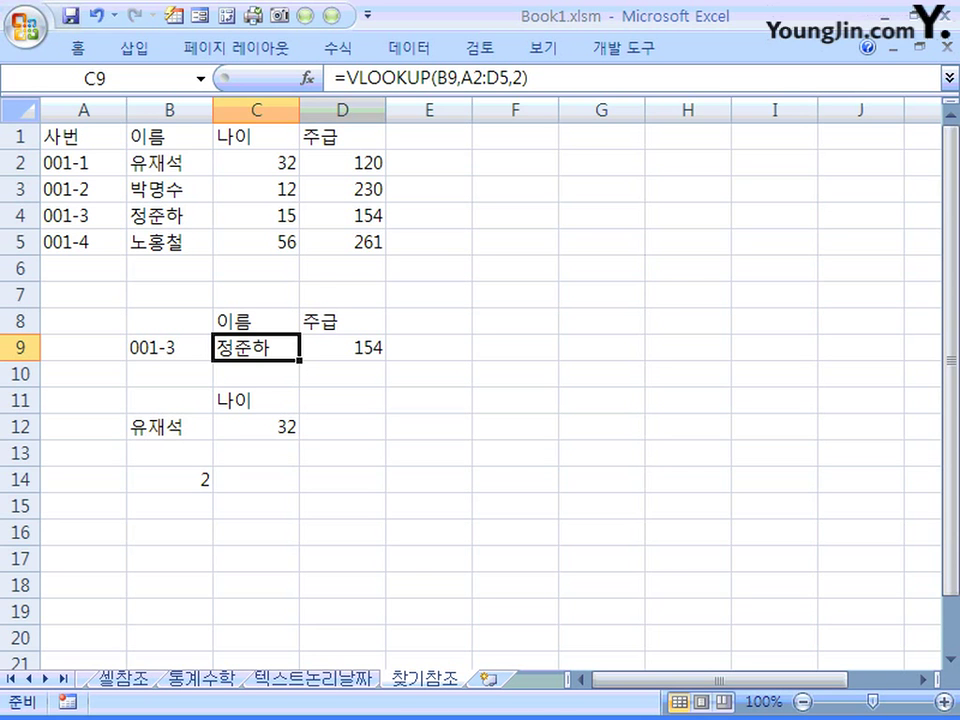
left_click(307, 78)
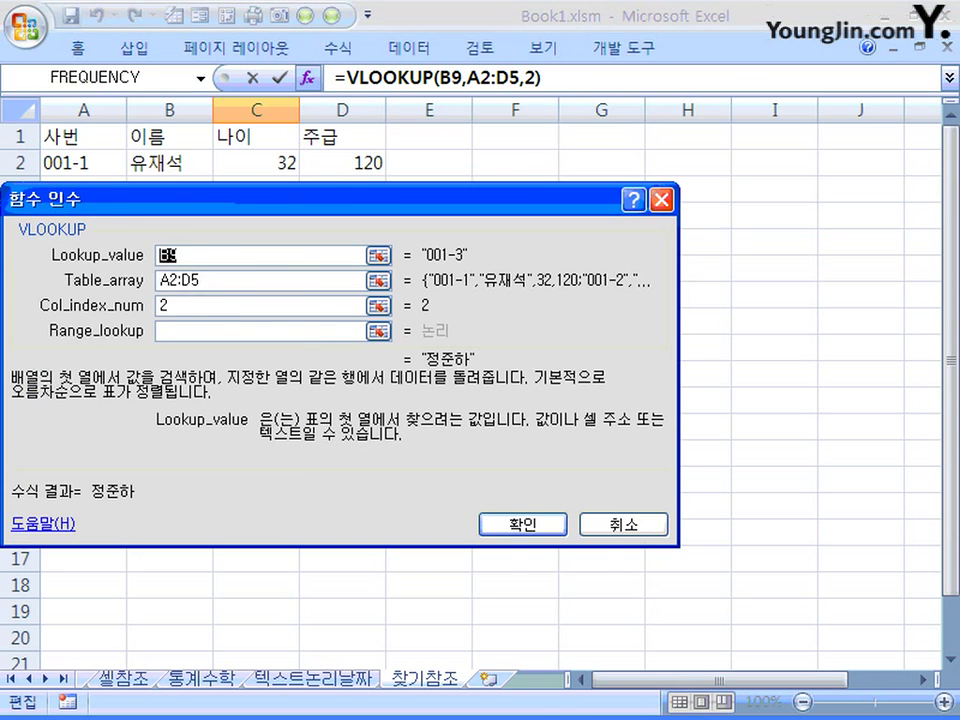
left_click_drag(307, 197, 597, 296)
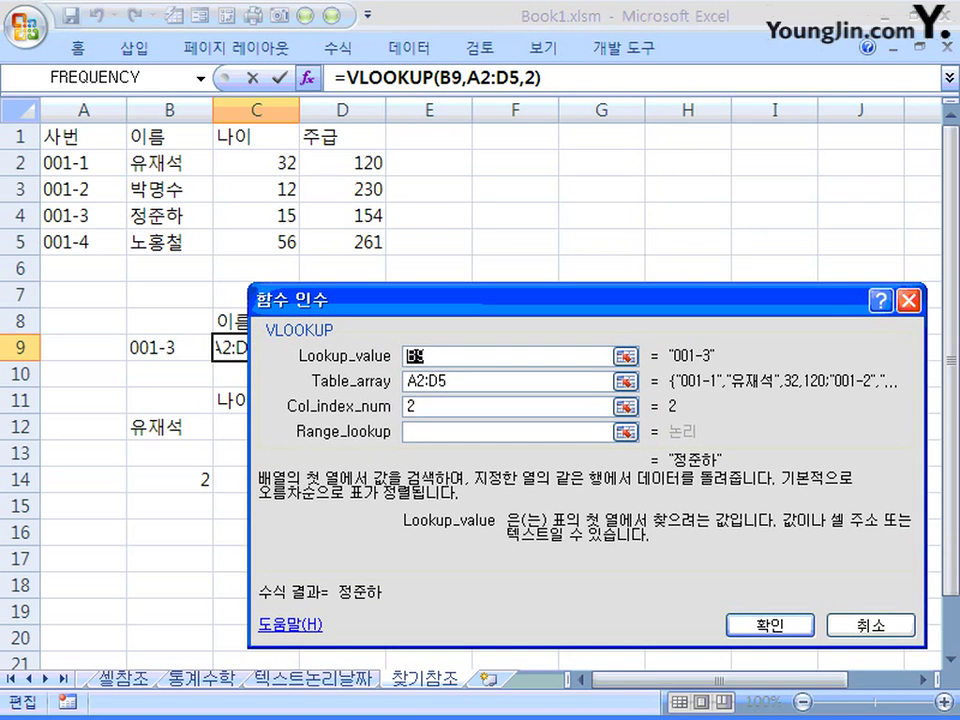
left_click(425, 356)
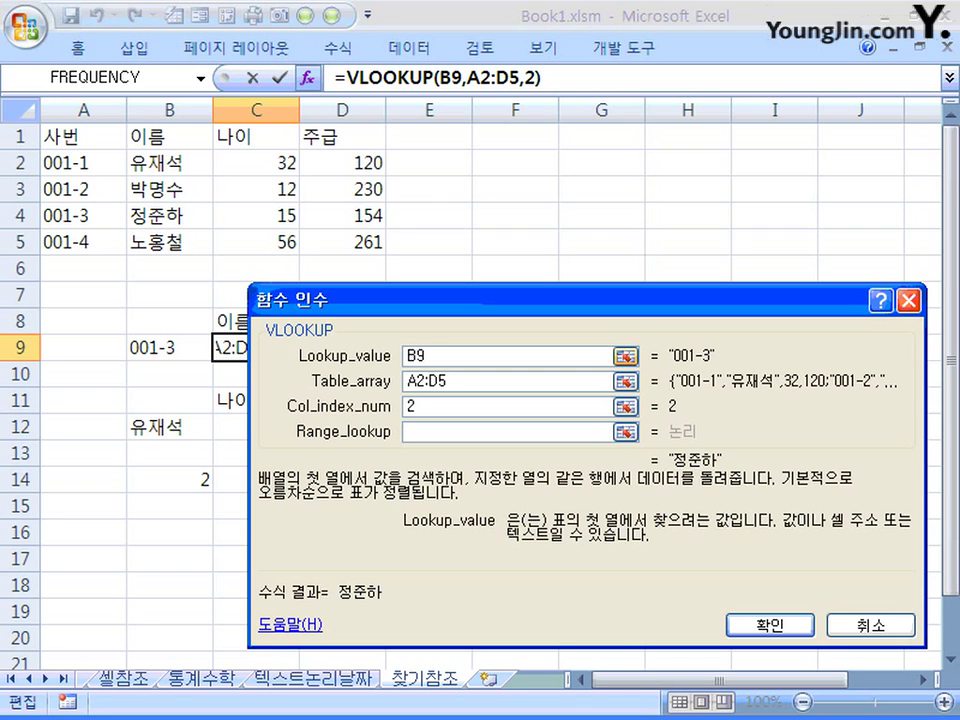
left_click(448, 381)
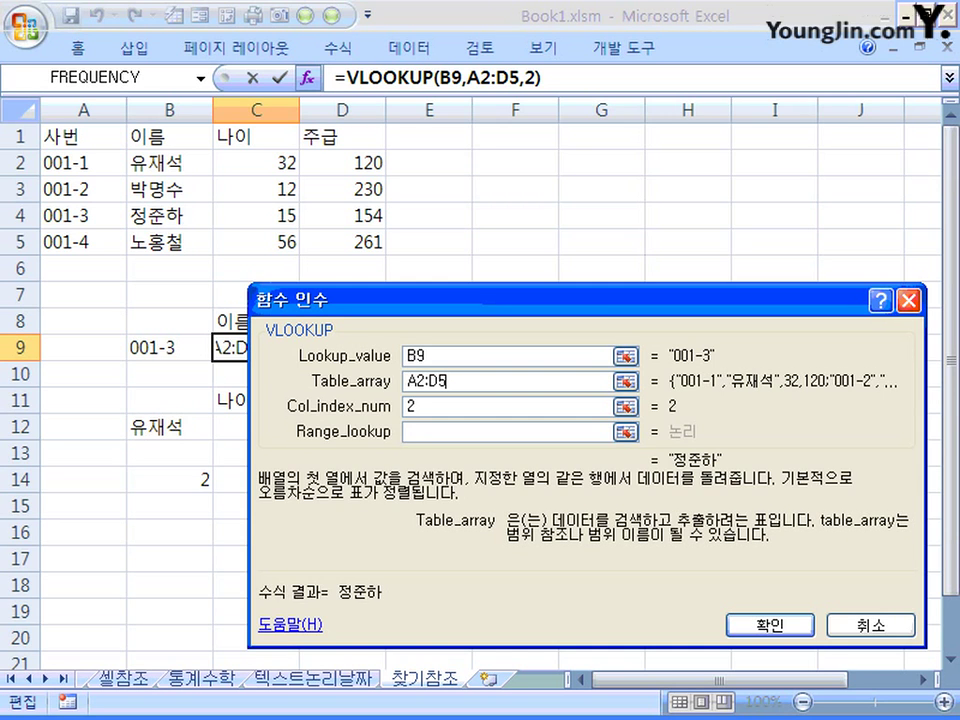
left_click(428, 355)
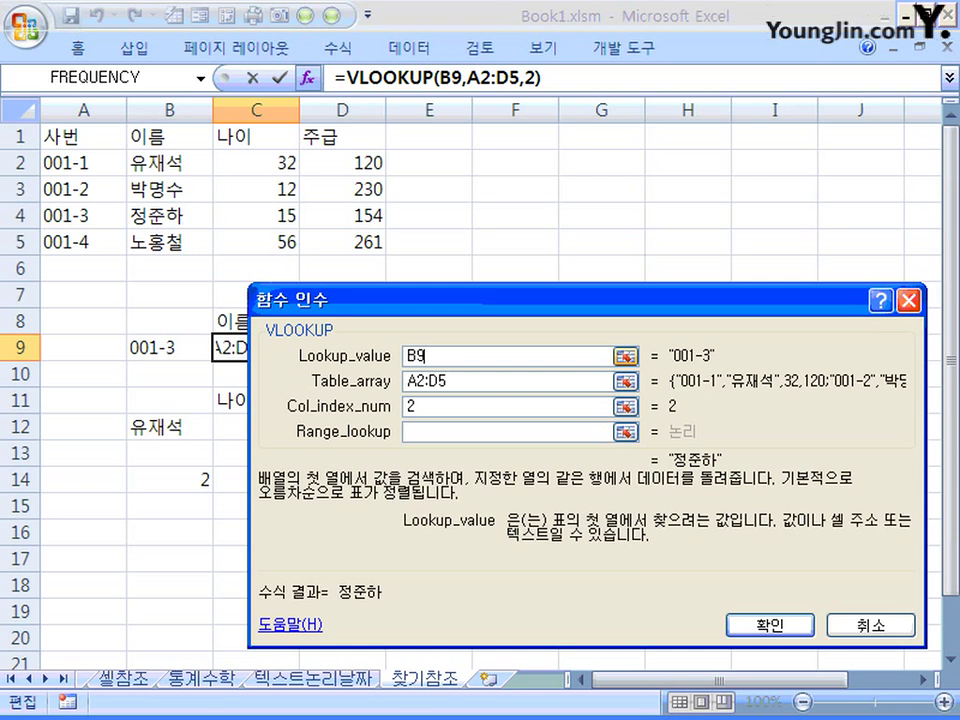
left_click(448, 381)
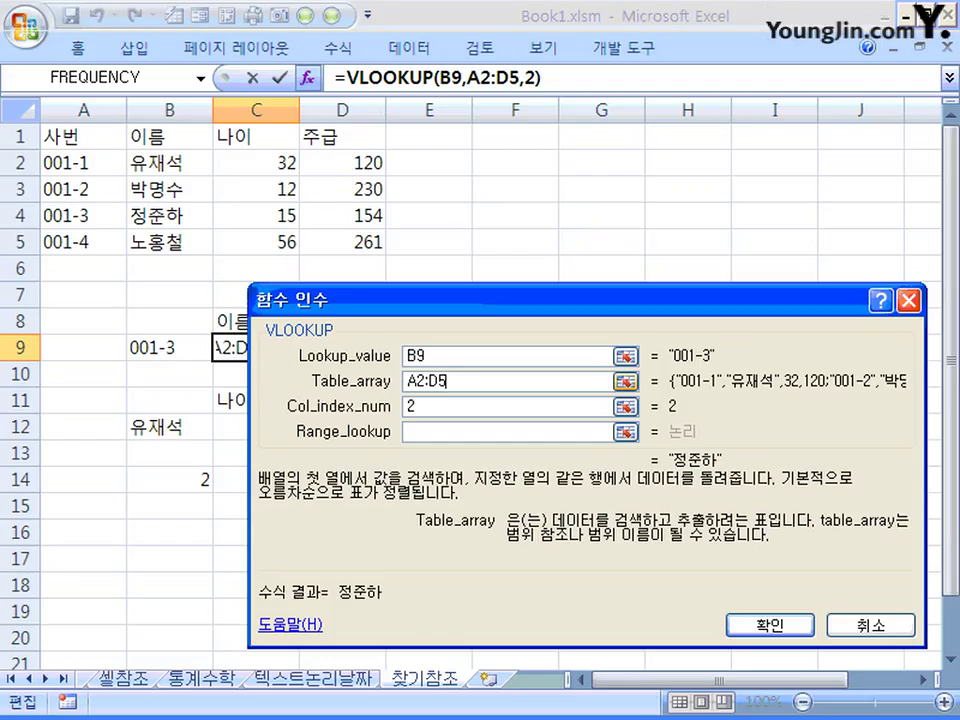
left_click(625, 356)
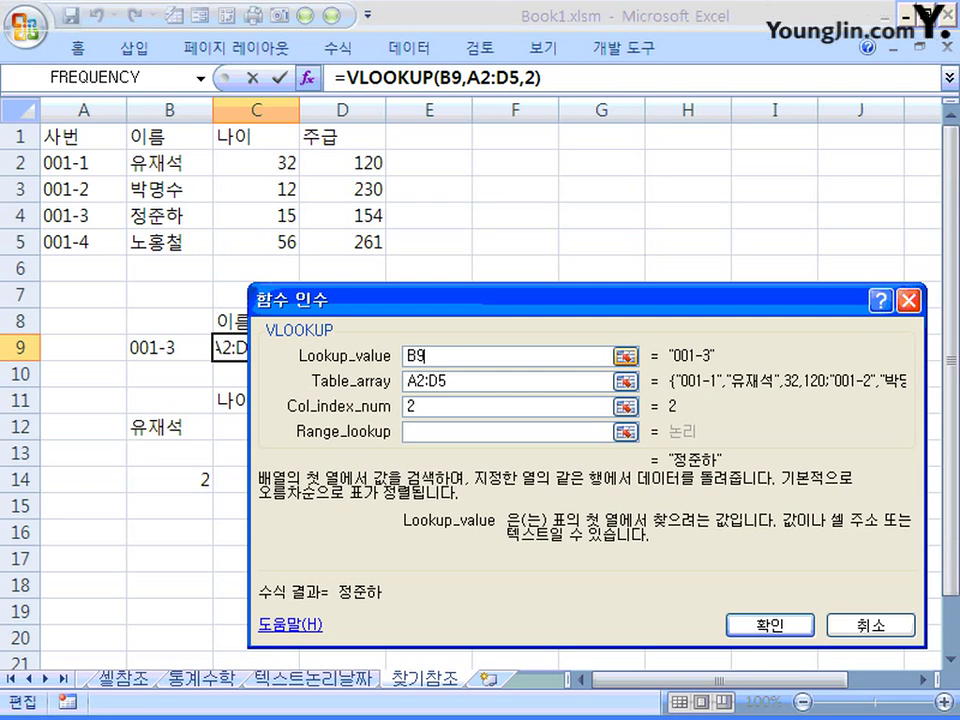
left_click(447, 381)
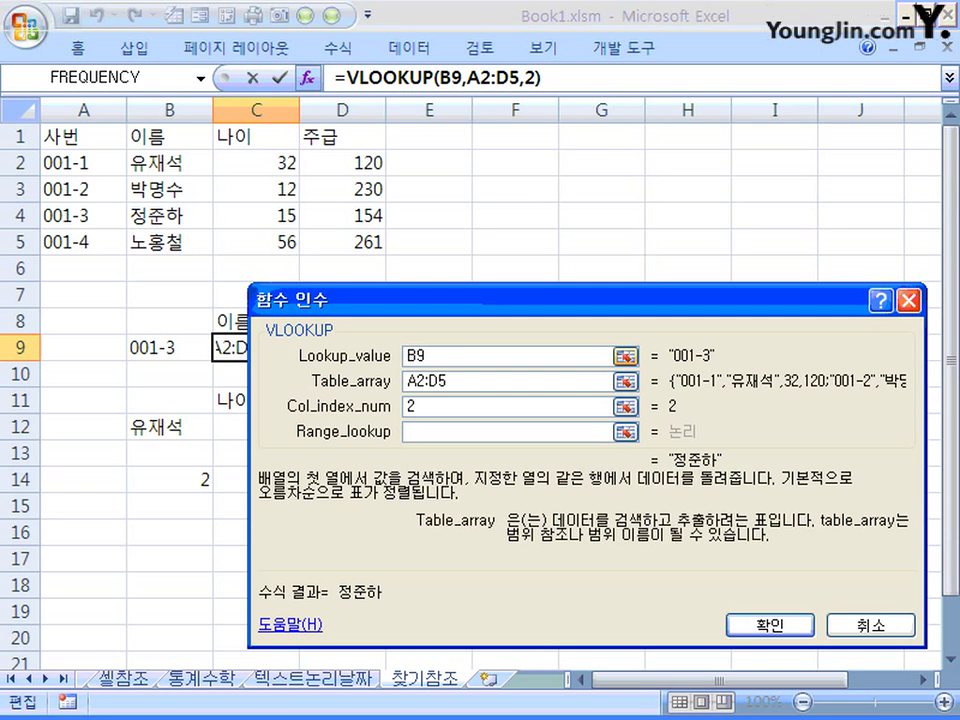
left_click(426, 356)
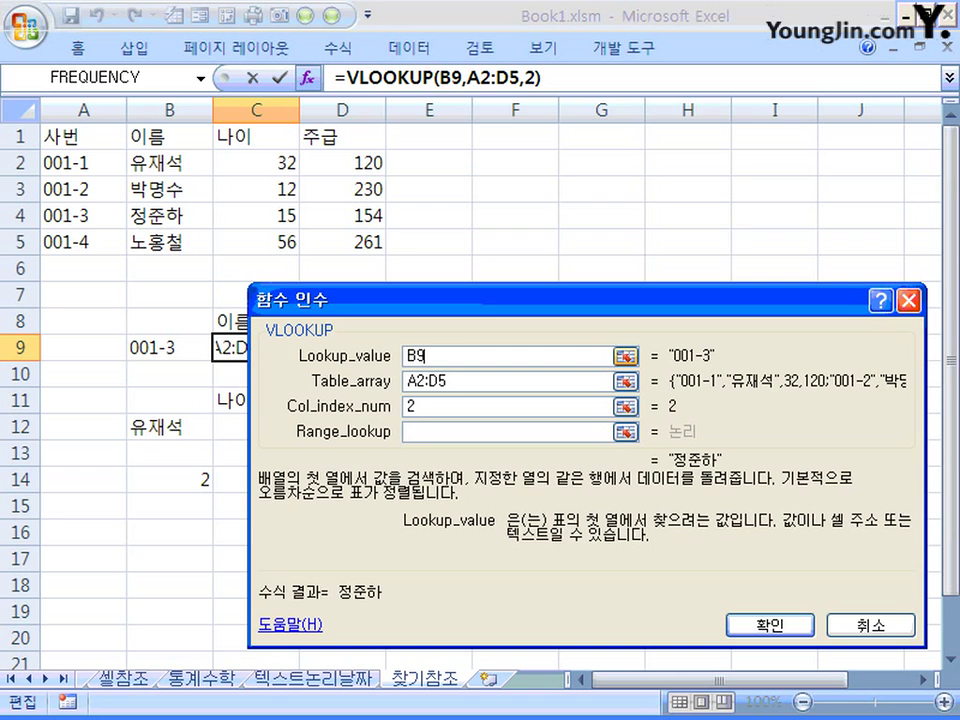
- Uncover row 9 behind the VLOOKUP arguments dialog, examine the Col_index_num argument, and close the dialog without changes
left_click_drag(590, 299, 568, 381)
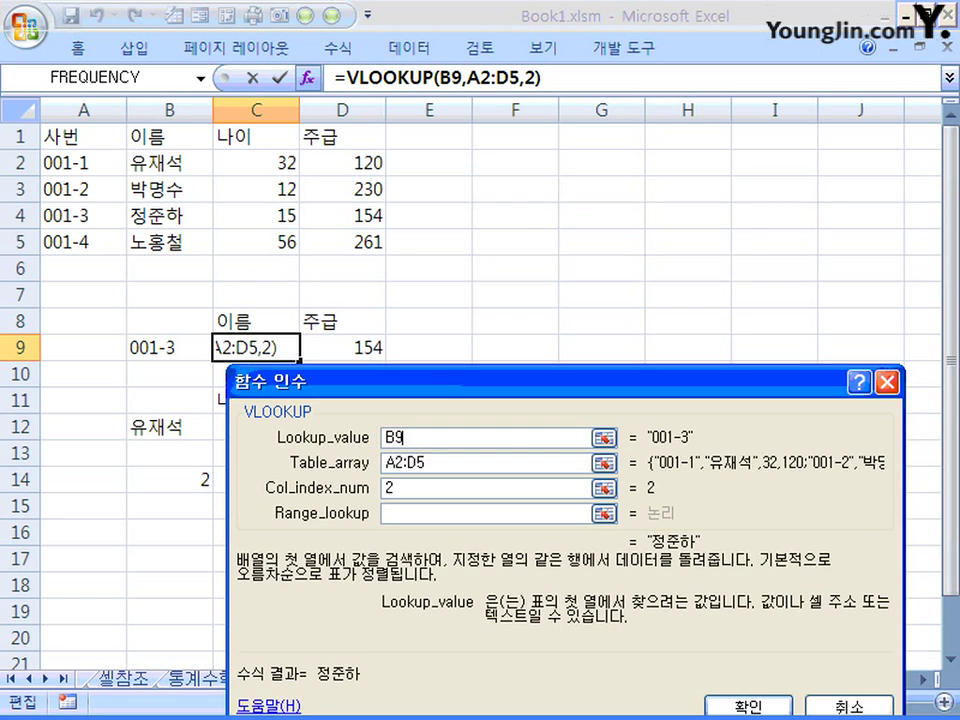
left_click_drag(448, 382, 450, 409)
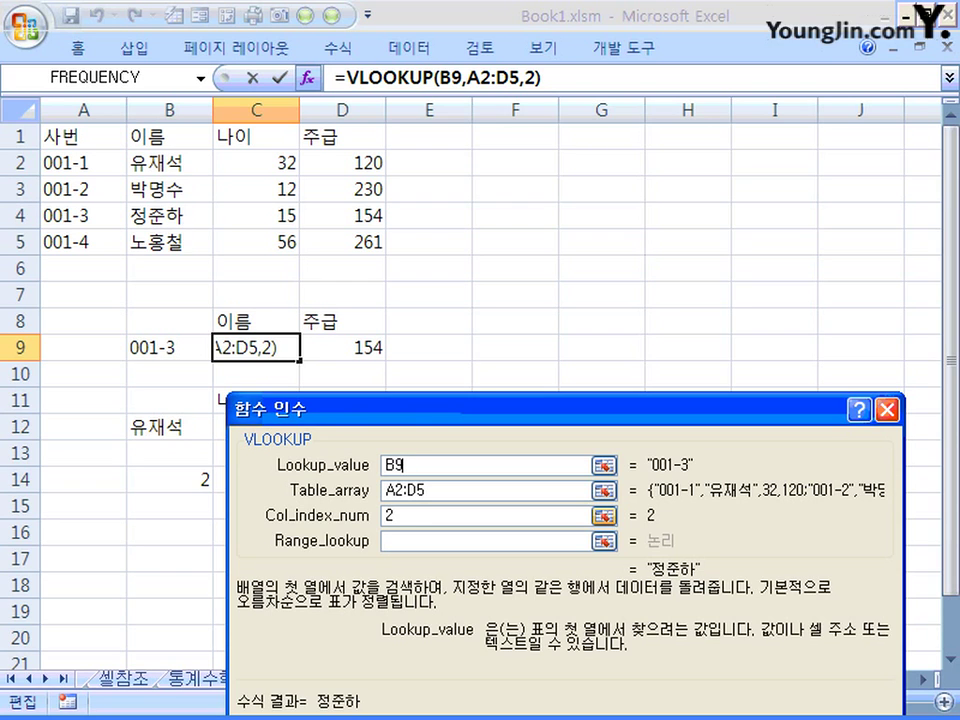
left_click(485, 515)
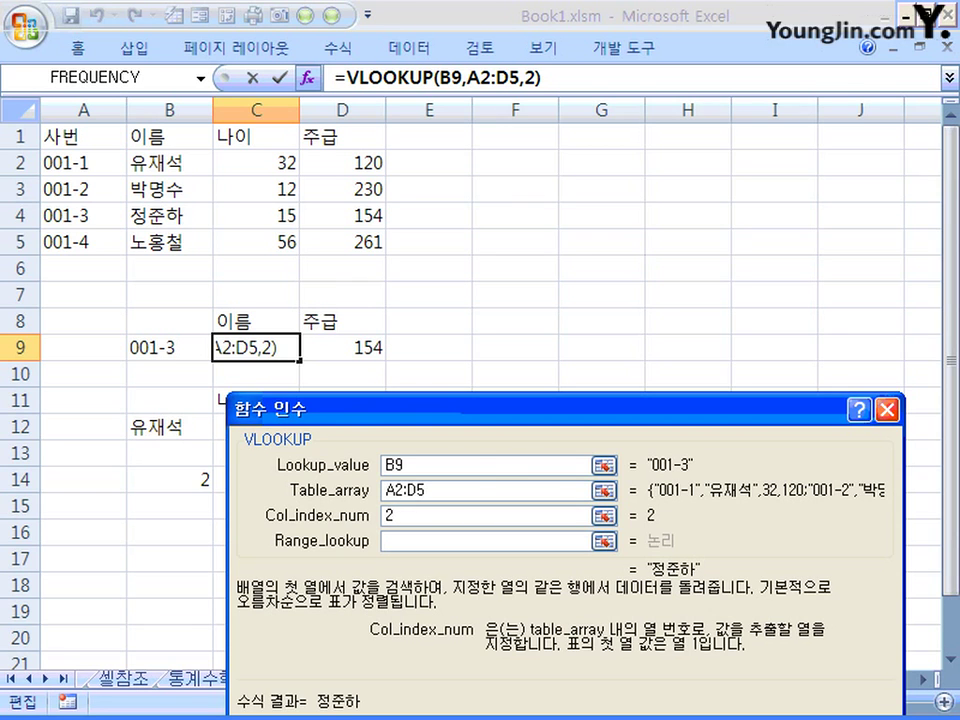
left_click(886, 409)
- Inspect the formulas in D9 and C12, together with the header in C11 and the source range A1:D5
left_click(342, 347)
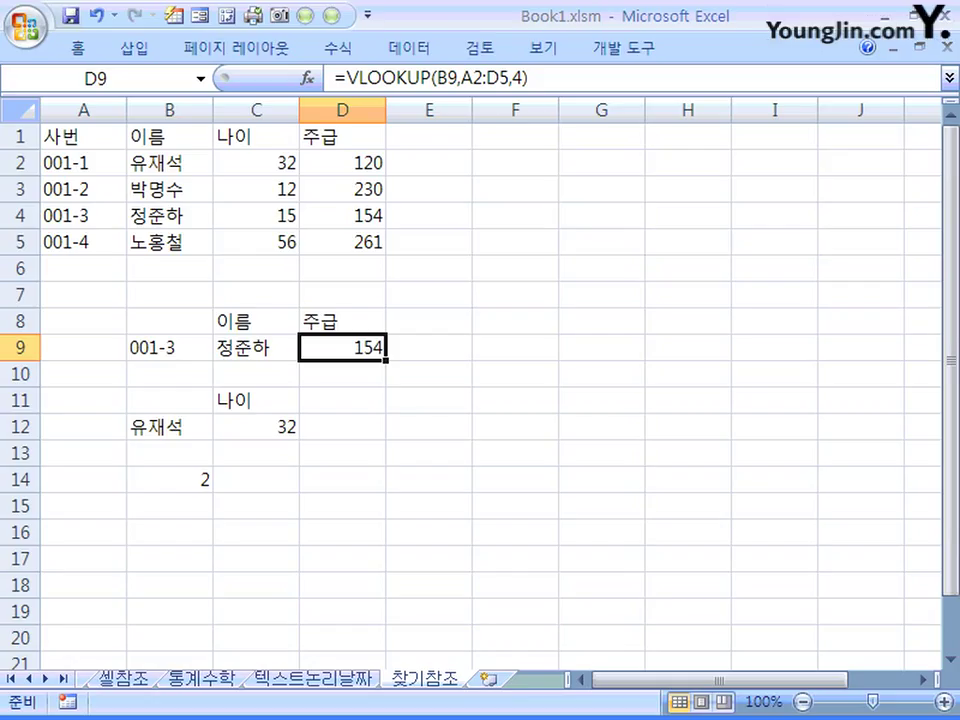
left_click(256, 427)
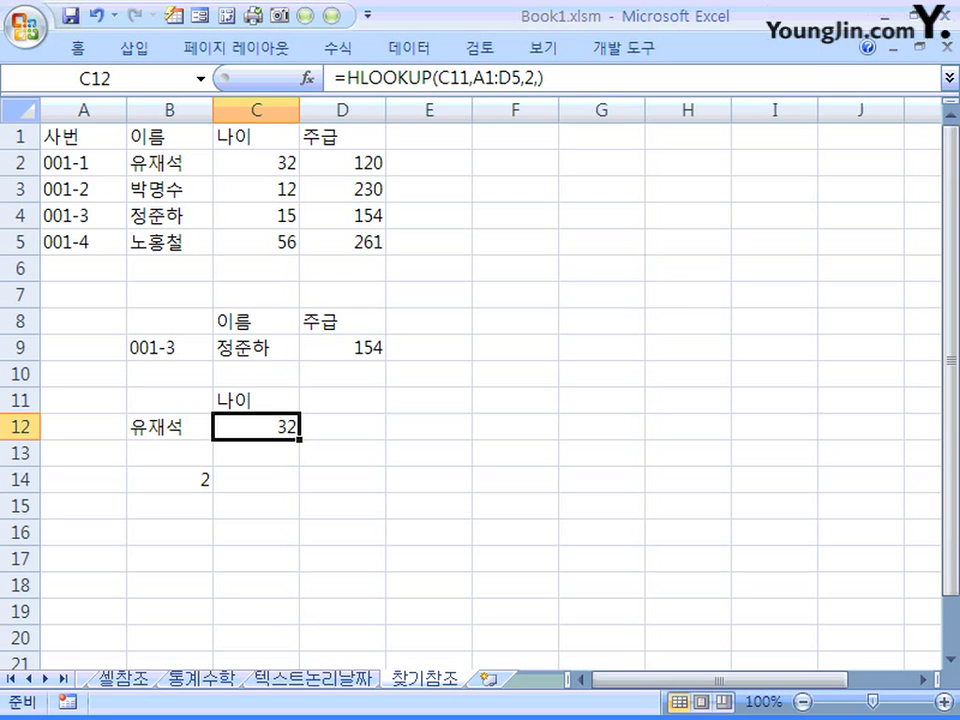
left_click(256, 400)
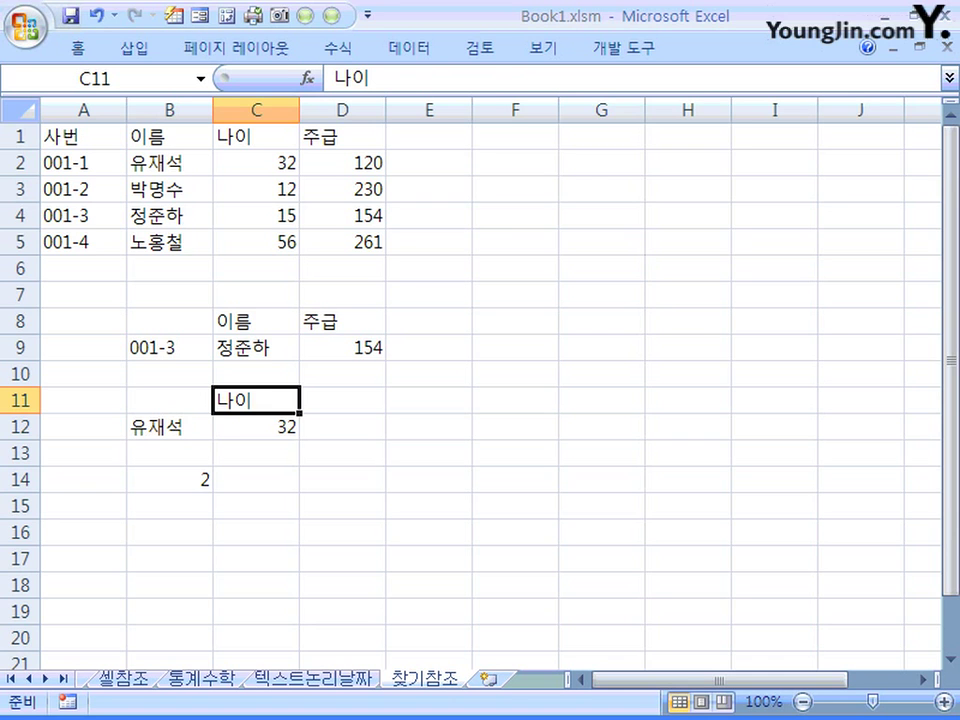
left_click(256, 427)
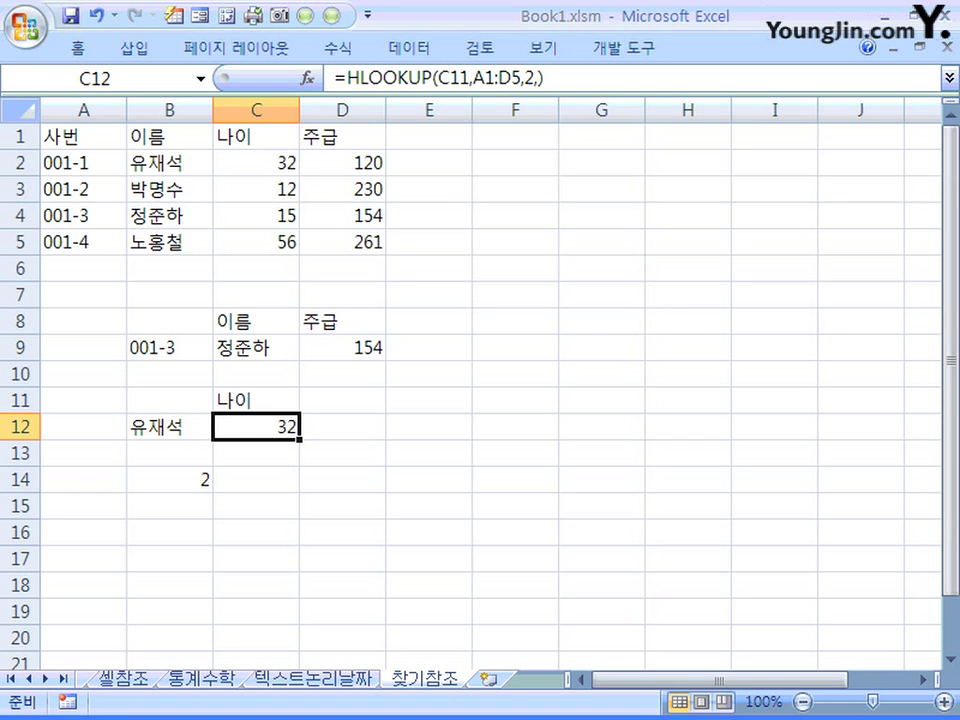
left_click_drag(83, 137, 342, 242)
- Open the function arguments of the HLOOKUP formula in C12, examine all four arguments, and accept them as they are
left_click(256, 427)
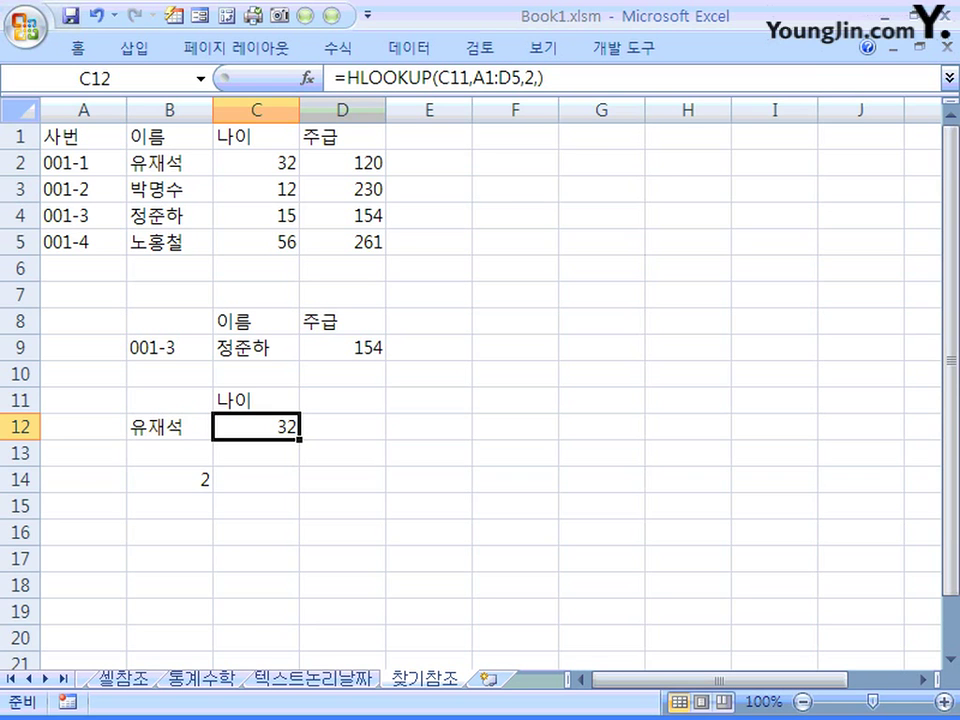
left_click(307, 78)
left_click_drag(340, 206, 589, 316)
left_click_drag(340, 317, 322, 307)
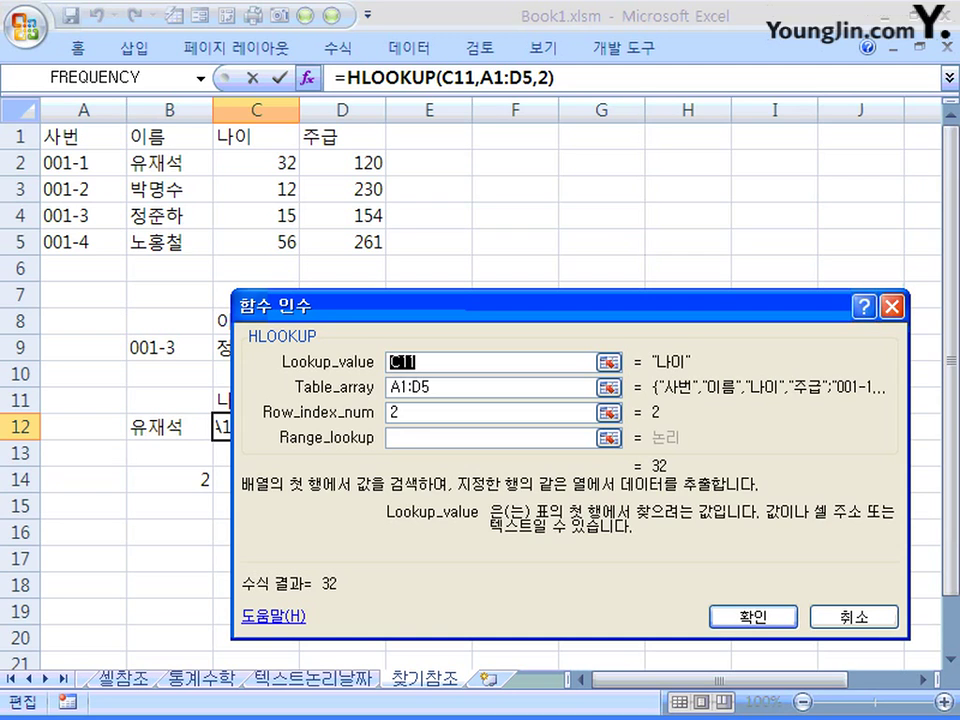
left_click(490, 387)
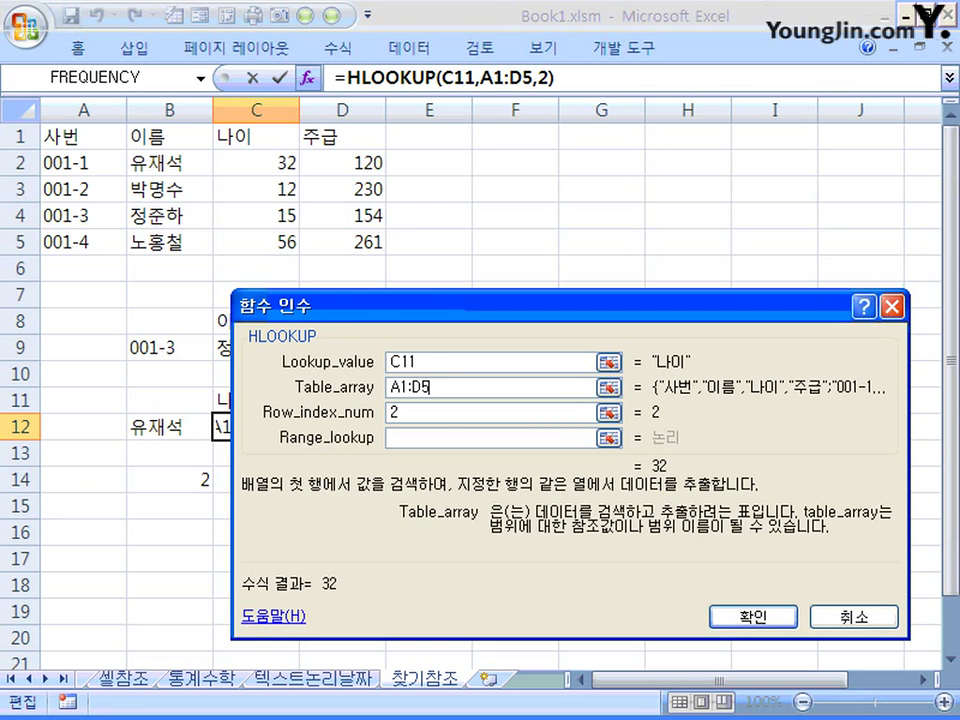
left_click(419, 362)
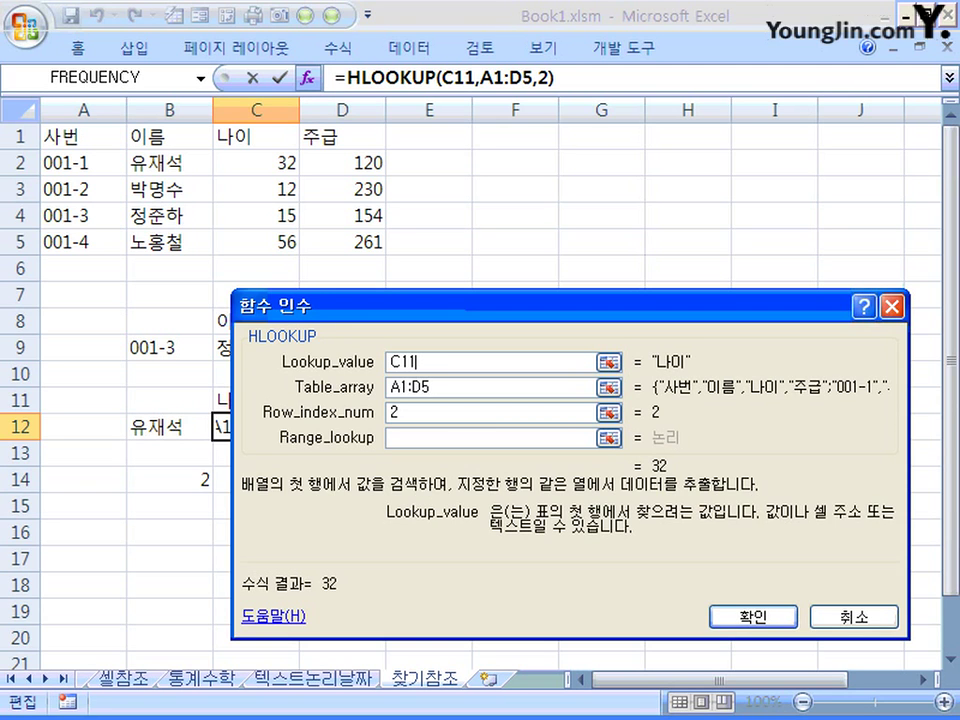
left_click(399, 412)
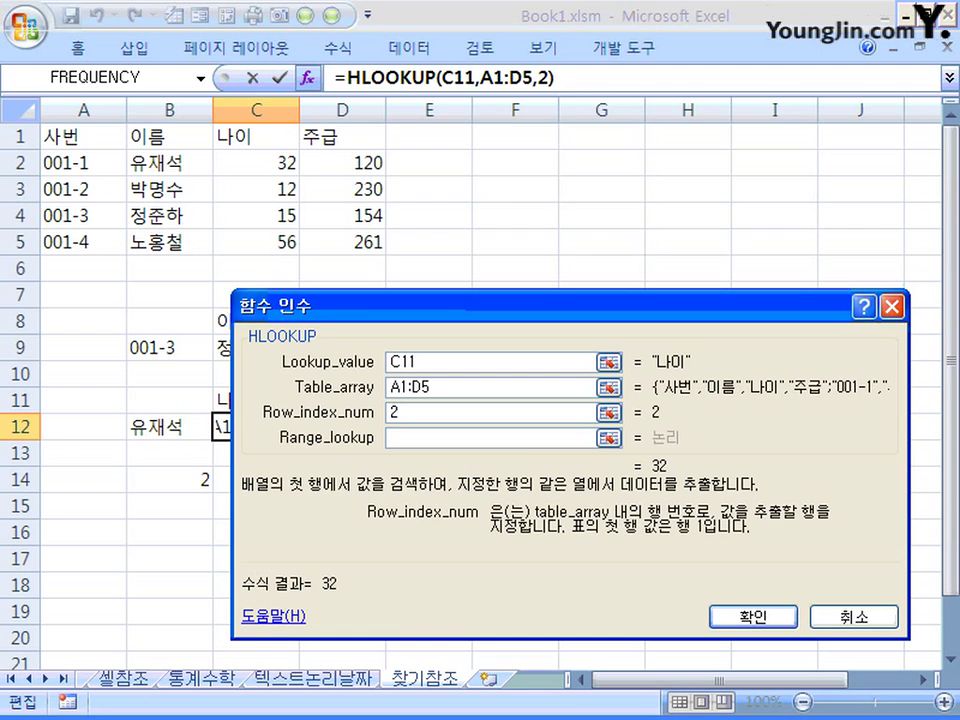
left_click(490, 437)
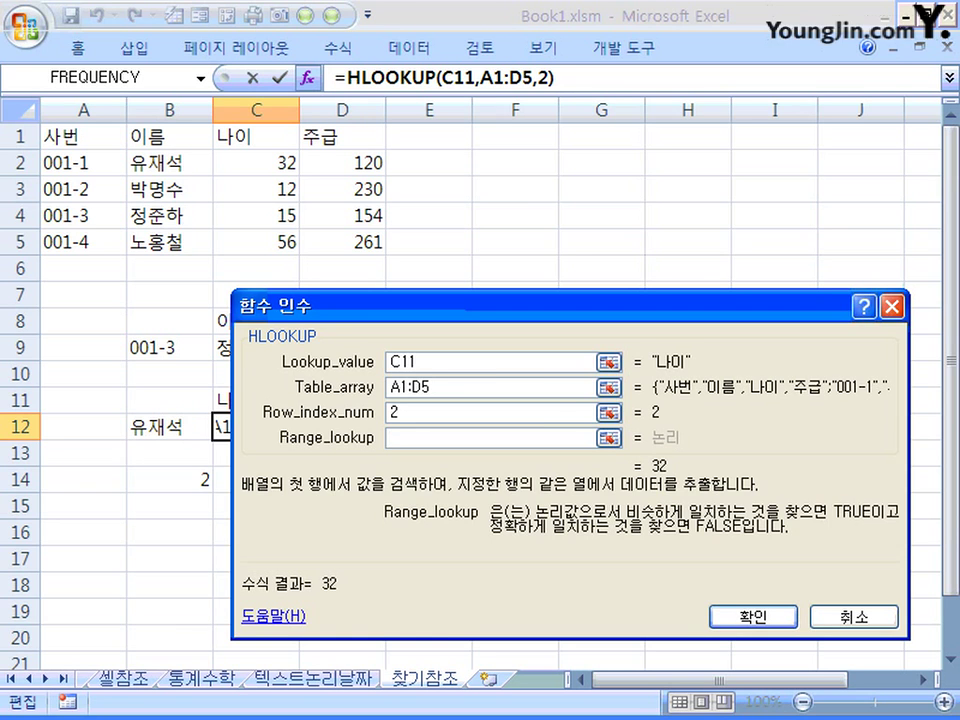
key("Return")
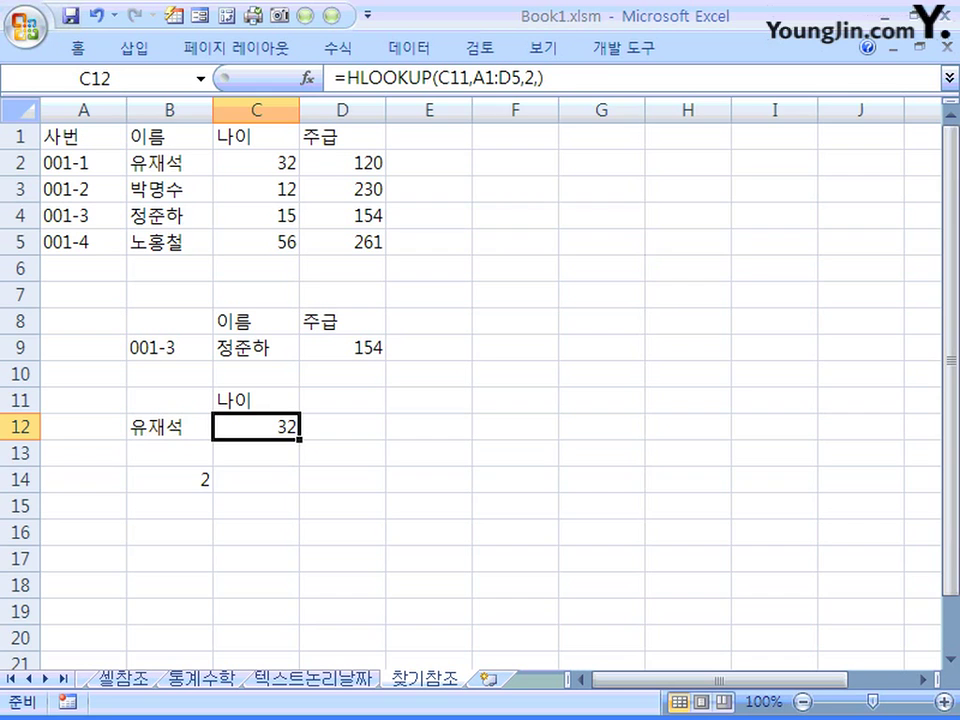
- Open the function arguments of the MATCH formula in B14, examine Lookup_value, Lookup_array and Match_type, and accept them as they are
left_click(169, 479)
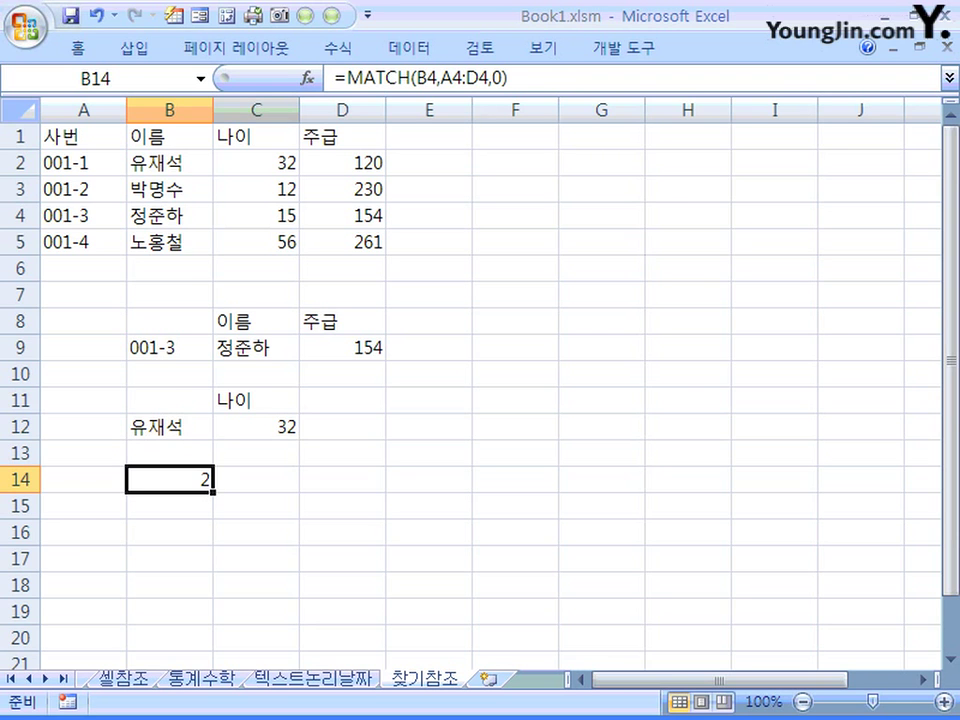
left_click(307, 78)
left_click_drag(337, 220, 561, 349)
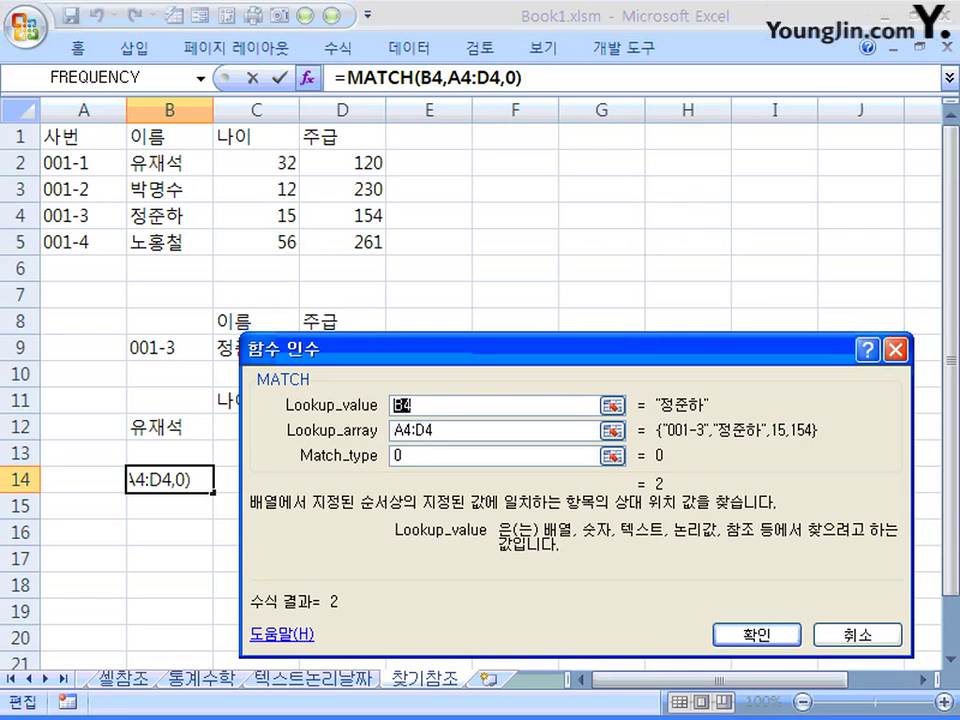
left_click(612, 405)
left_click(494, 430)
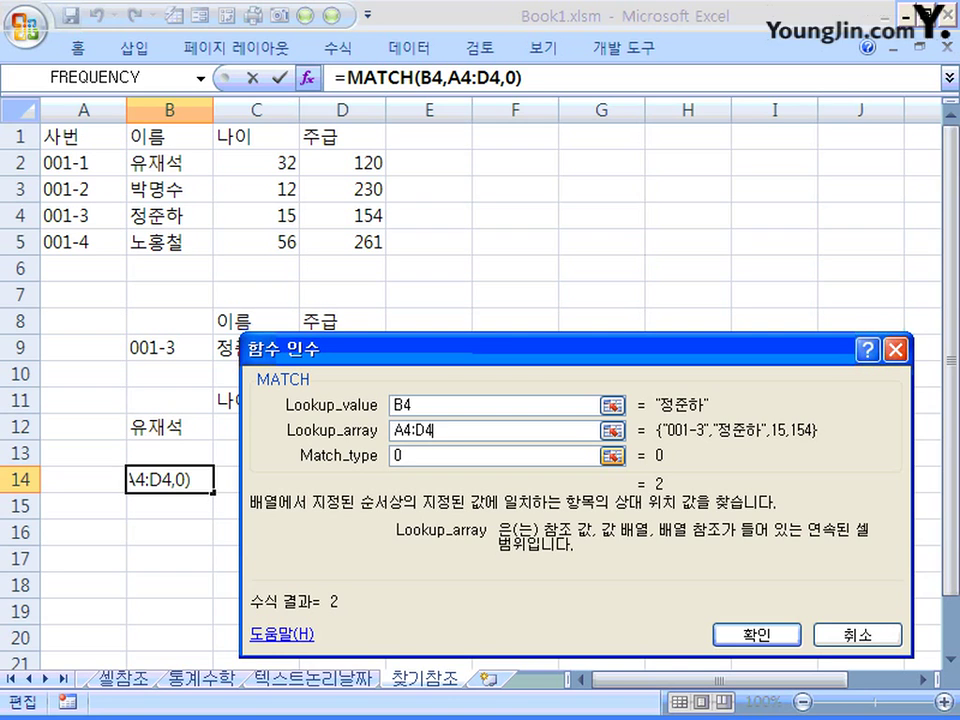
left_click(403, 455)
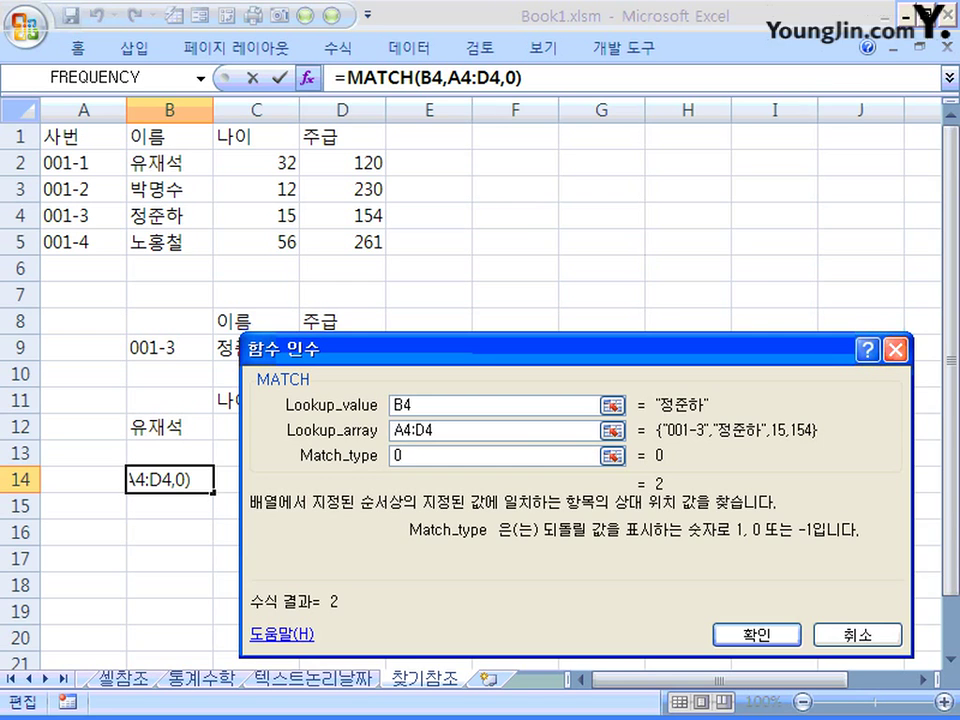
key("Return")
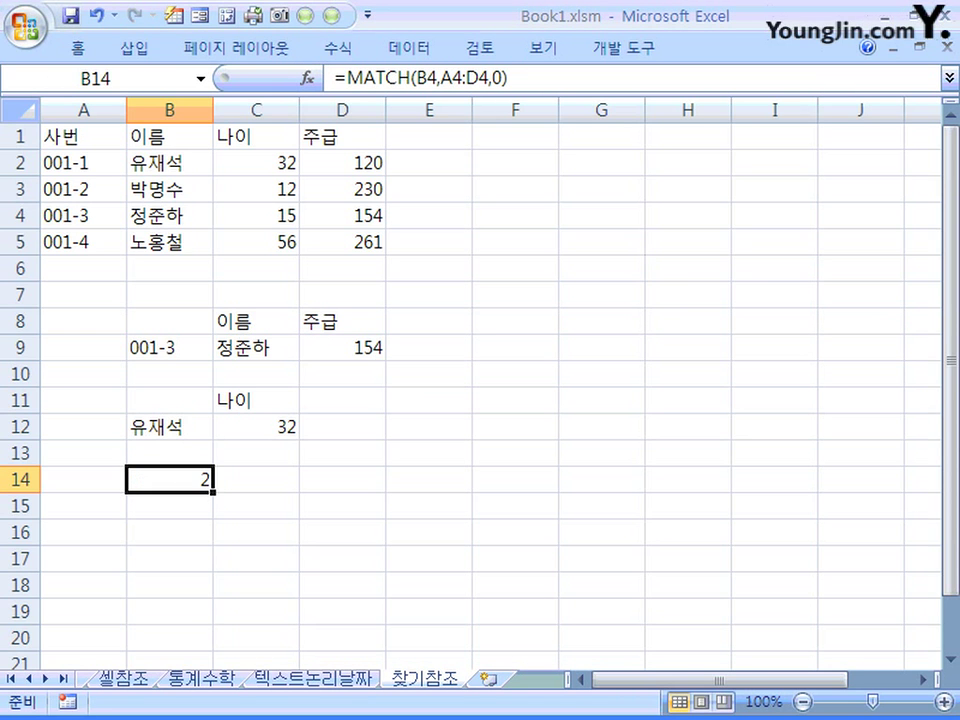